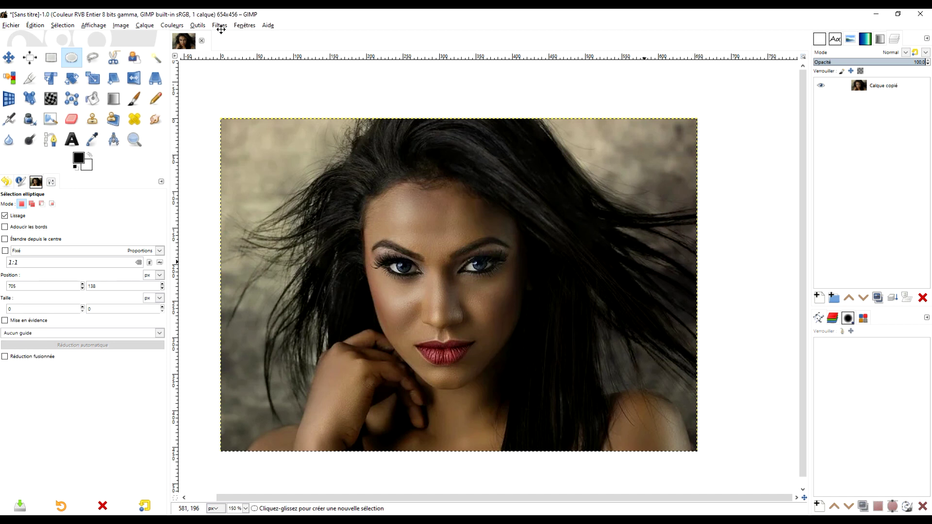
# - Switch to the Move tool and open the Filters menu to reach G'MIC-Qt
pyautogui.click(7, 60)
pyautogui.click(219, 25)
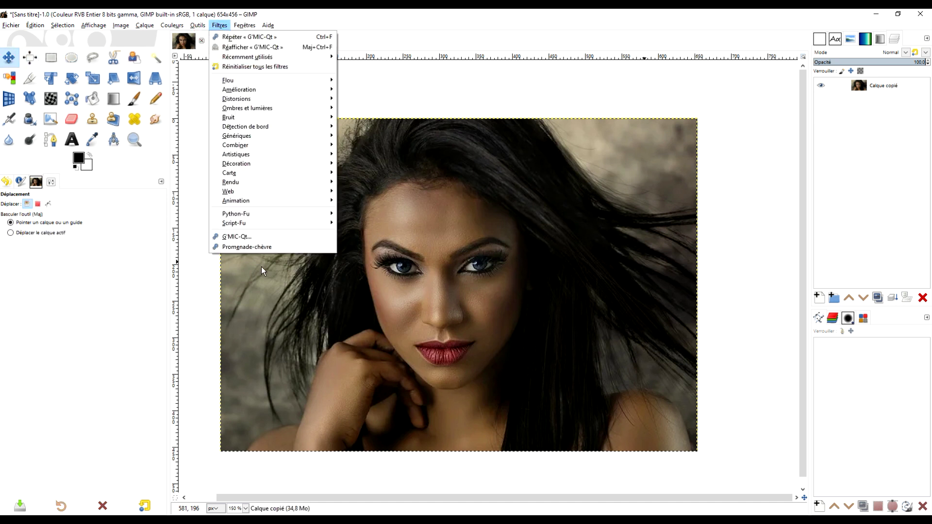
# - Preview G'MIC-Qt Array [Faded] on the portrait with Fade Start about 81 and Fade End 100
pyautogui.click(284, 238)
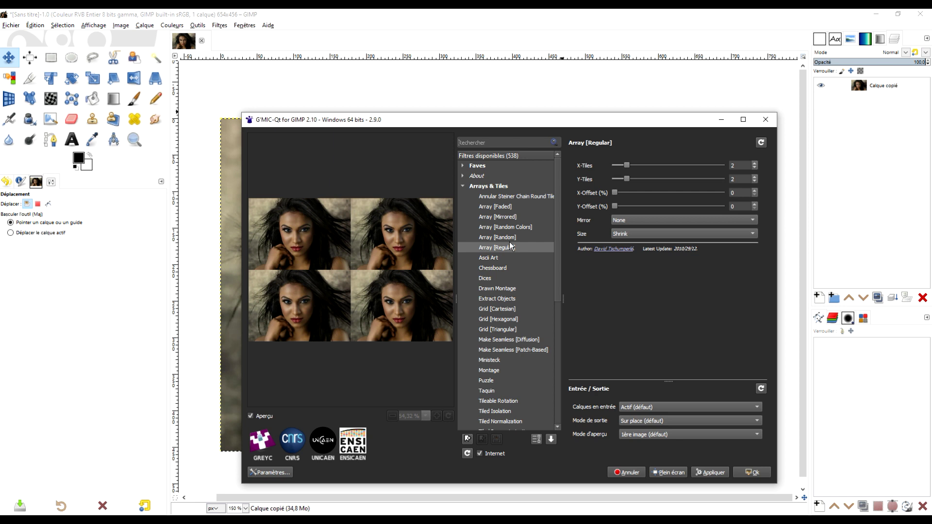
pyautogui.click(490, 208)
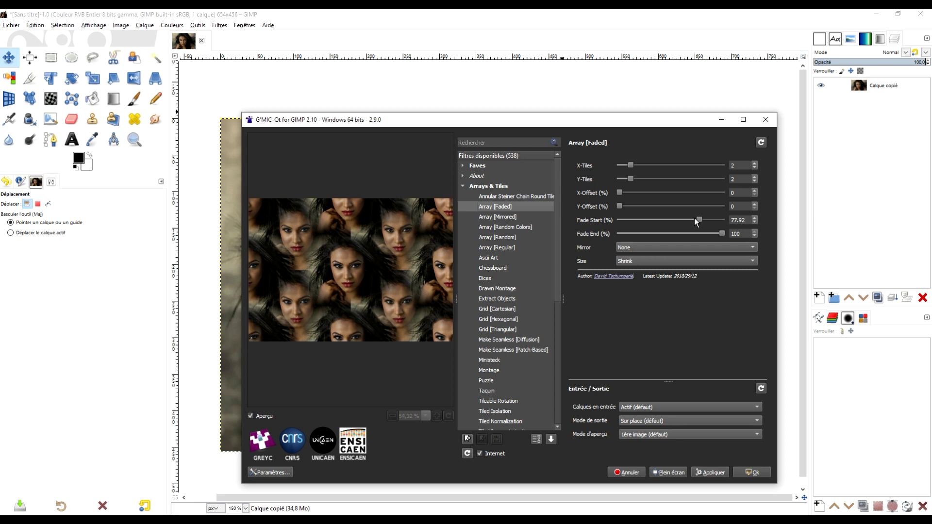
pyautogui.moveTo(549, 123)
pyautogui.mouseDown()
pyautogui.moveTo(749, 211)
pyautogui.moveTo(544, 74)
pyautogui.mouseUp()
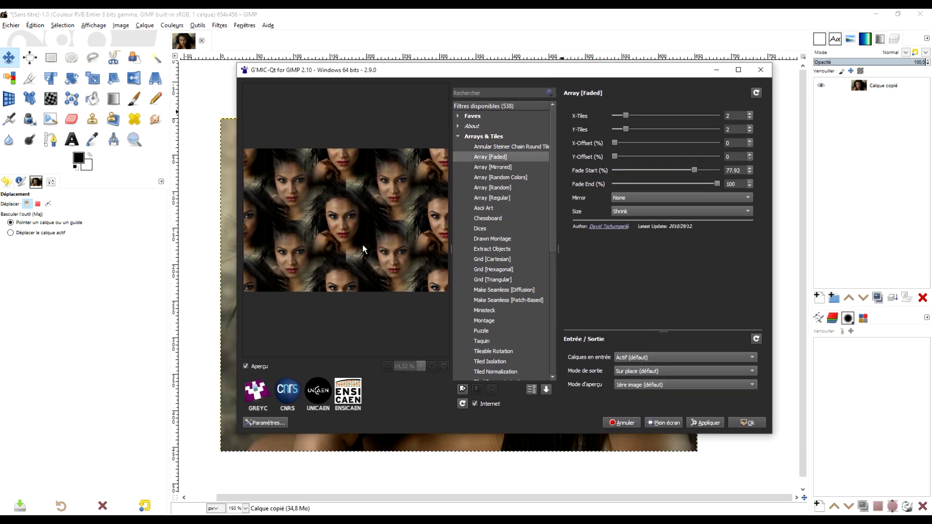
pyautogui.moveTo(694, 170); pyautogui.dragTo(721, 183)
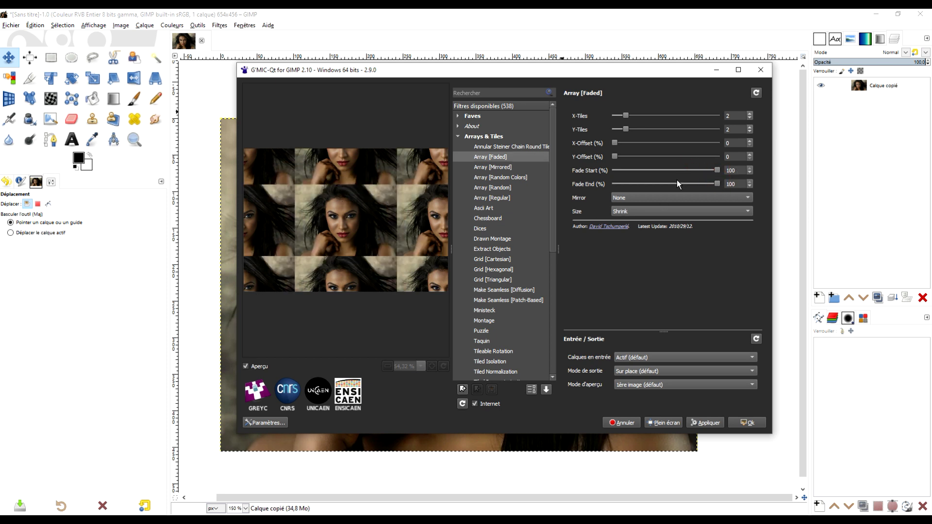
pyautogui.moveTo(719, 170); pyautogui.dragTo(698, 171)
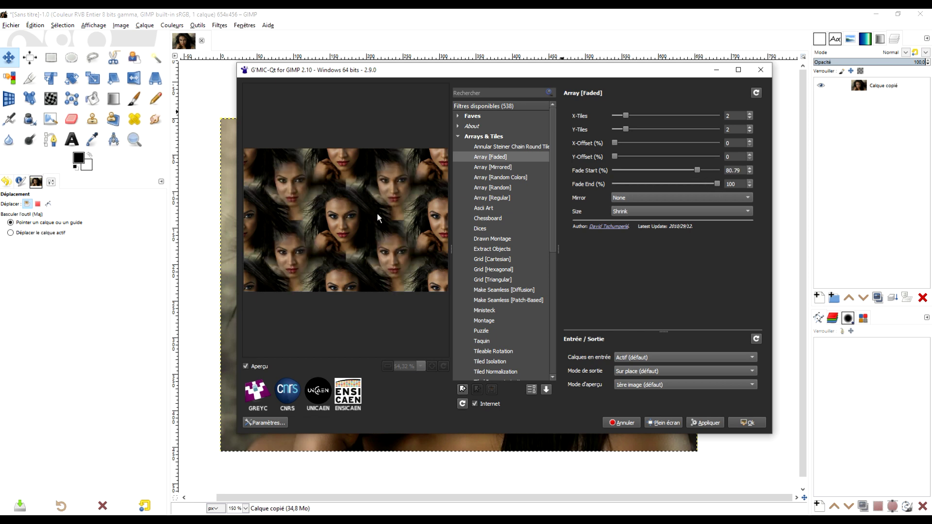
pyautogui.moveTo(715, 187)
pyautogui.mouseDown()
pyautogui.moveTo(704, 188)
pyautogui.moveTo(732, 179)
pyautogui.mouseUp()
# - Compare Array [Random], [Random Colors] and [Regular] previews, then settle on Array [Mirrored]
pyautogui.click(501, 187)
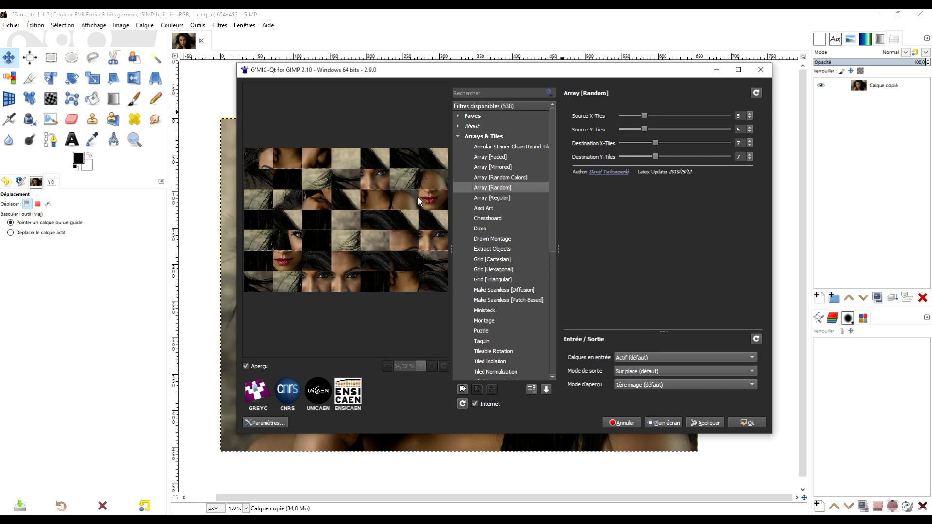
pyautogui.click(508, 178)
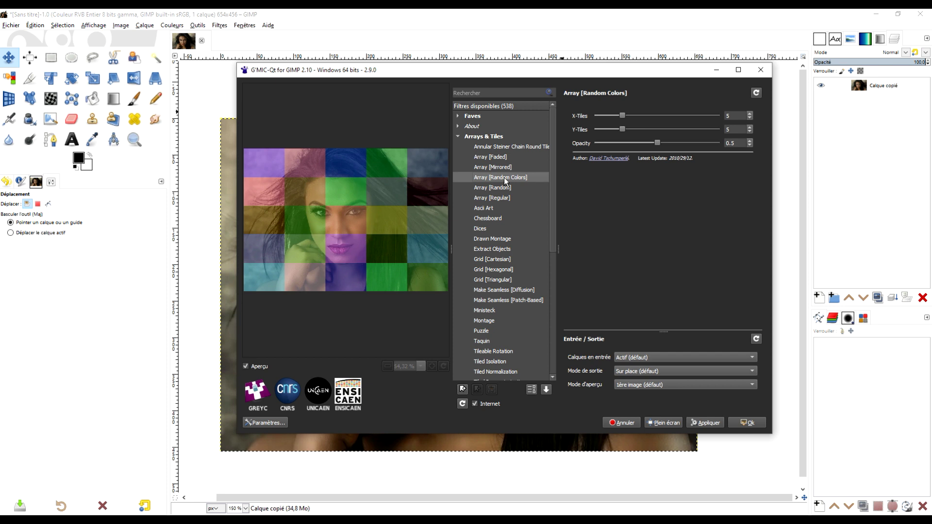
pyautogui.click(509, 198)
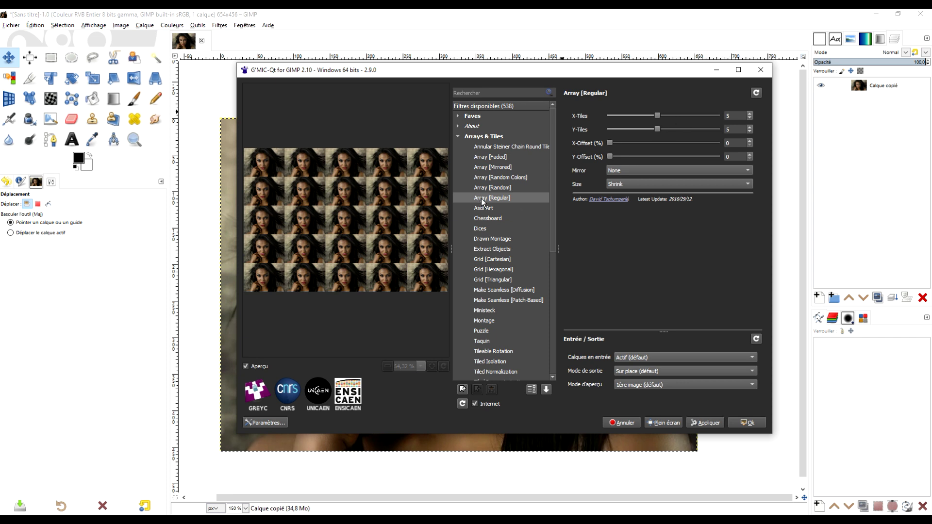
pyautogui.click(508, 167)
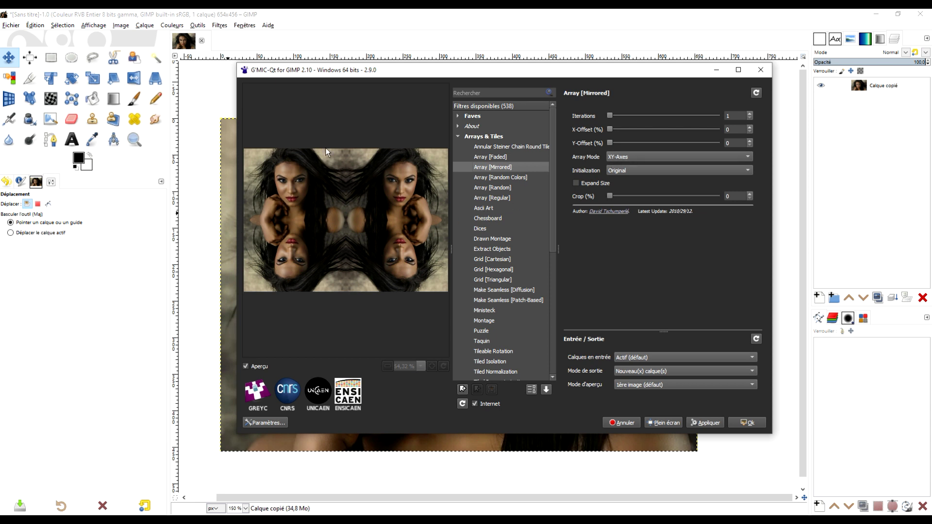
# - Configure Array [Mirrored] to mirror along the X axis with image expansion and crop 54
pyautogui.click(632, 156)
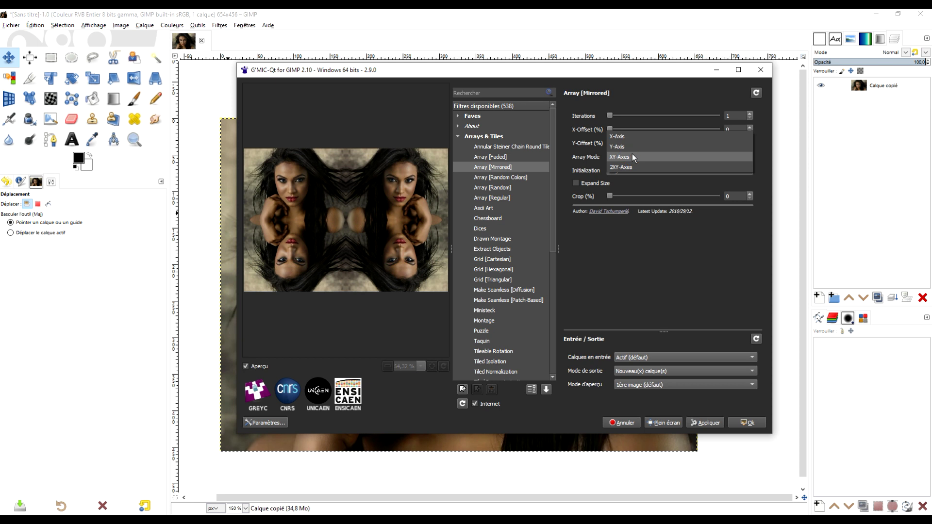
pyautogui.click(638, 147)
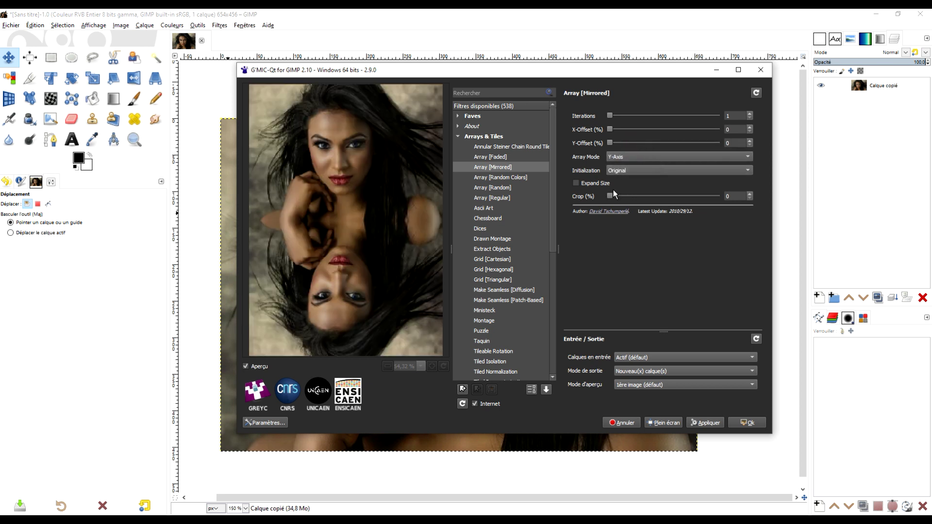
pyautogui.click(593, 184)
pyautogui.moveTo(613, 197); pyautogui.dragTo(663, 196)
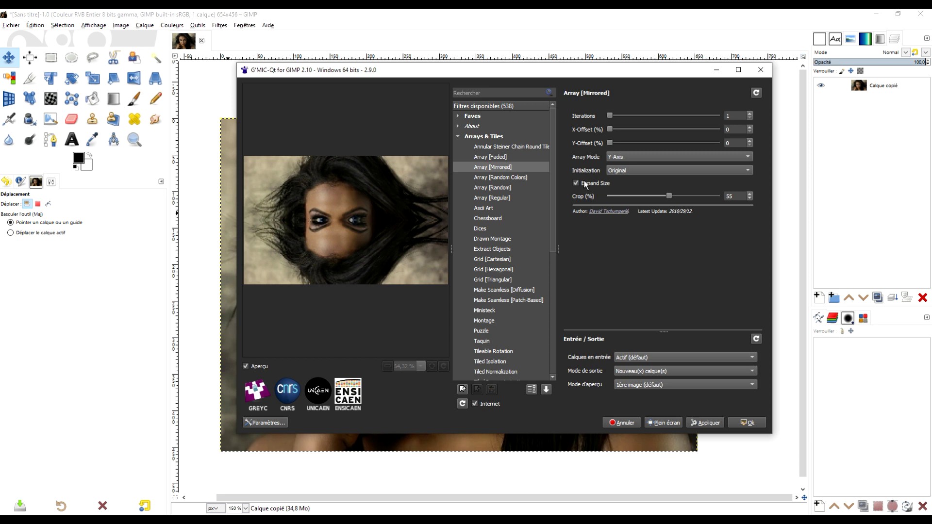
pyautogui.click(648, 156)
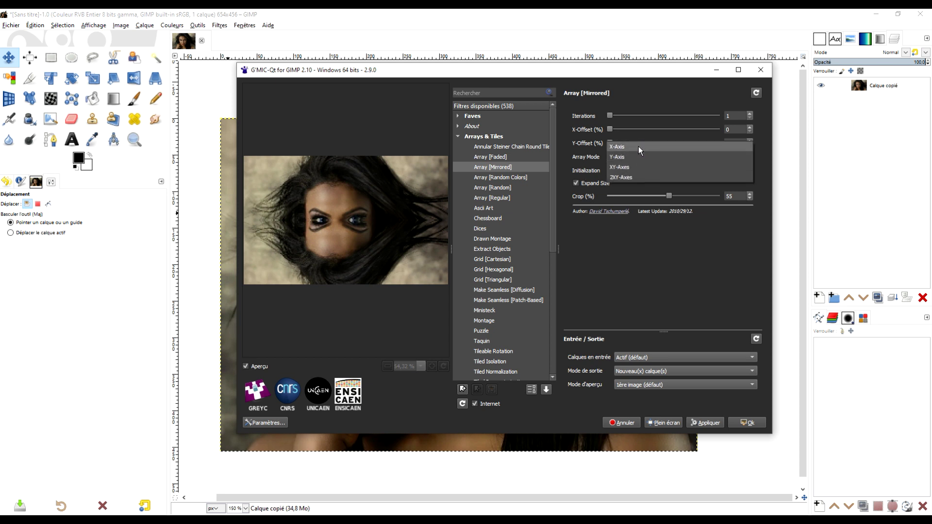
pyautogui.click(639, 147)
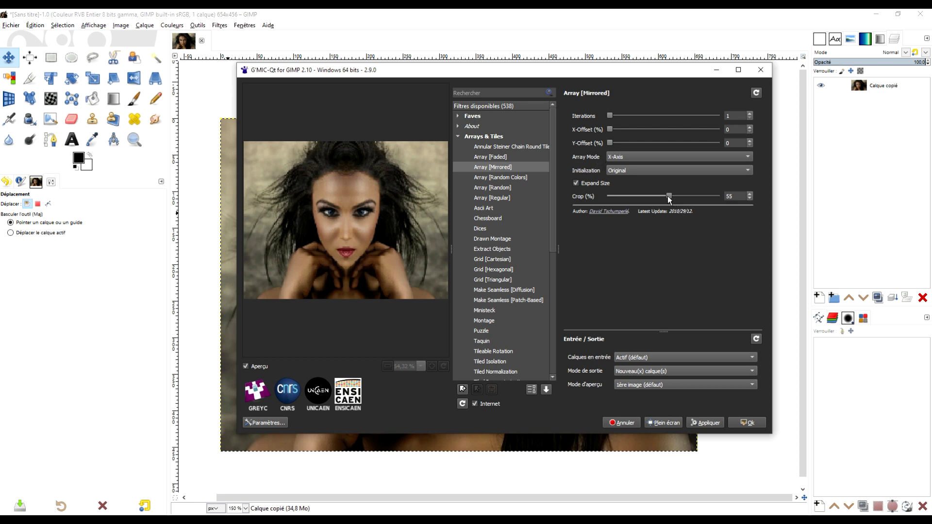
pyautogui.moveTo(669, 196); pyautogui.dragTo(665, 199)
pyautogui.click(751, 193)
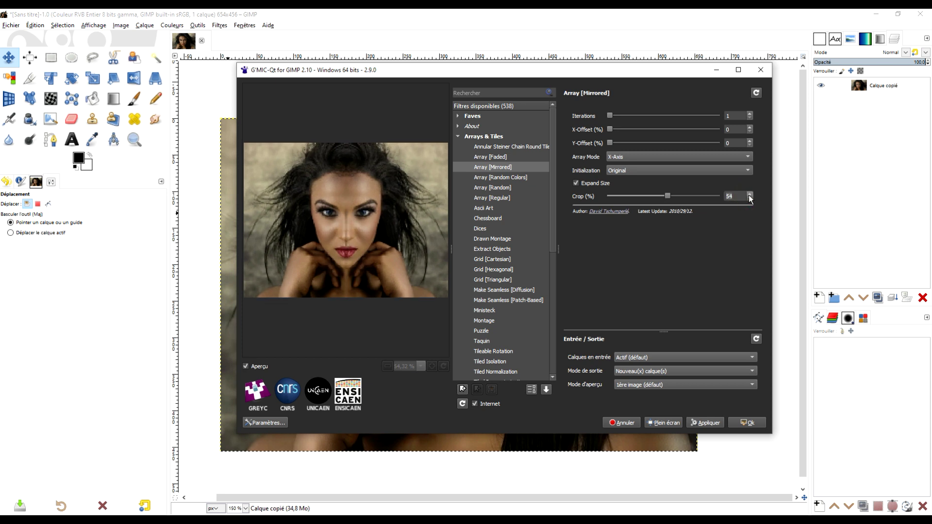
pyautogui.click(750, 194)
pyautogui.click(750, 199)
# - Apply the mirrored face as a new layer, select the Heal tool and zoom in
pyautogui.click(746, 422)
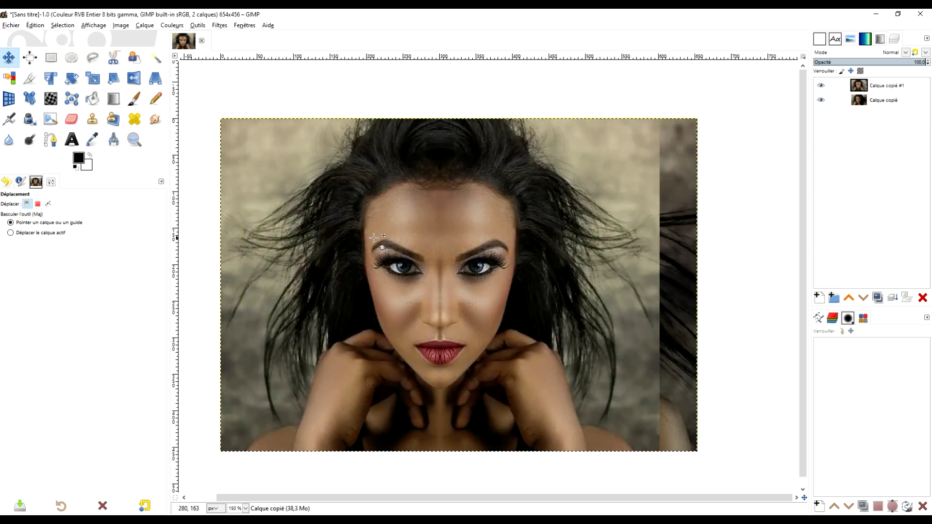
pyautogui.click(126, 121)
pyautogui.press('3')
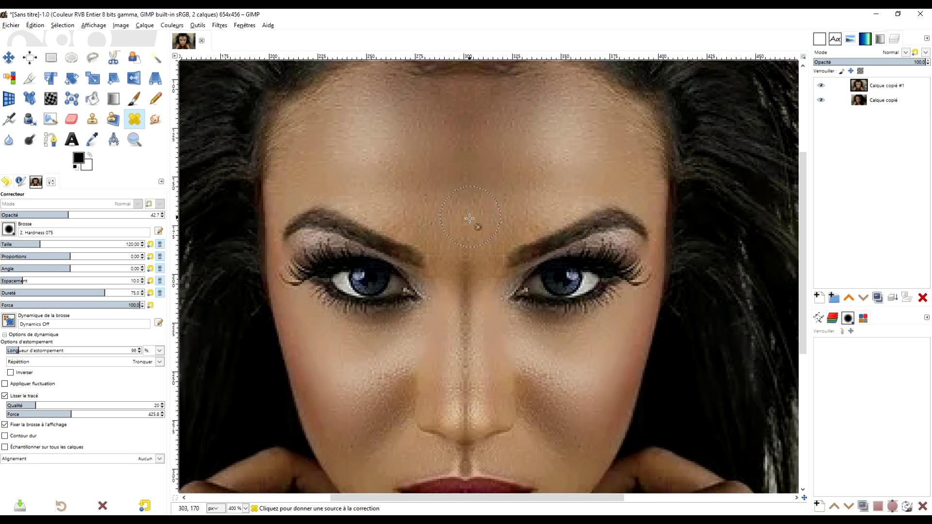
# - On the mirrored layer, sample clean skin and heal the seam along the nose
pyautogui.keyDown('ctrl'); pyautogui.click(497, 219); pyautogui.keyUp('ctrl')
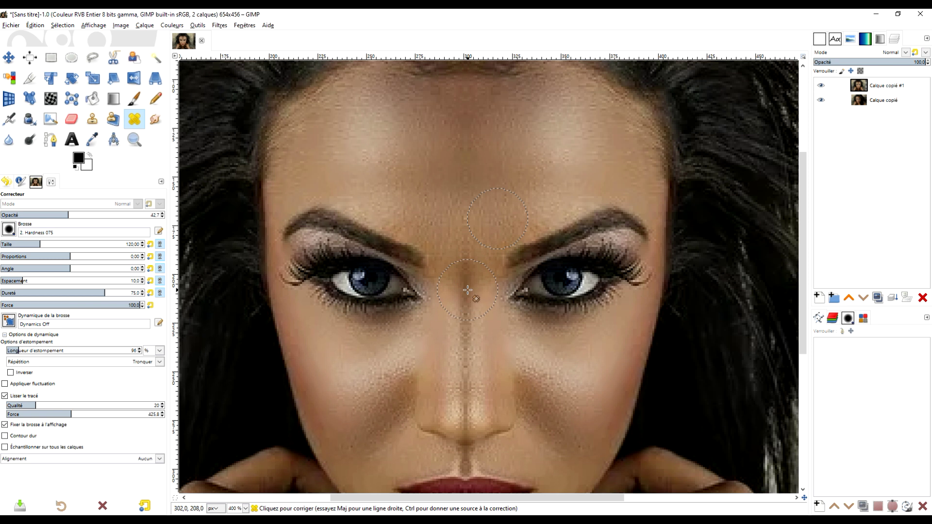
pyautogui.click(885, 87)
pyautogui.hotkey('ctrl', 'z')
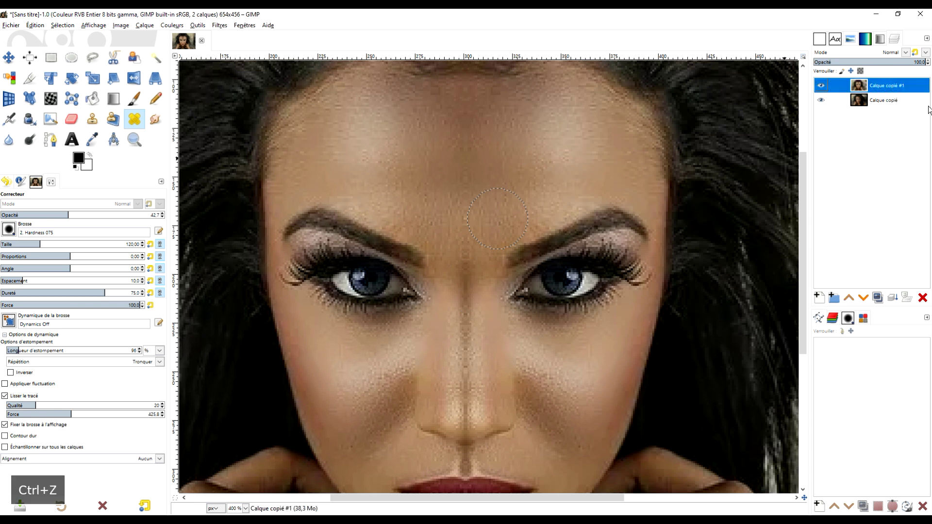
pyautogui.keyDown('ctrl'); pyautogui.click(501, 217); pyautogui.keyUp('ctrl')
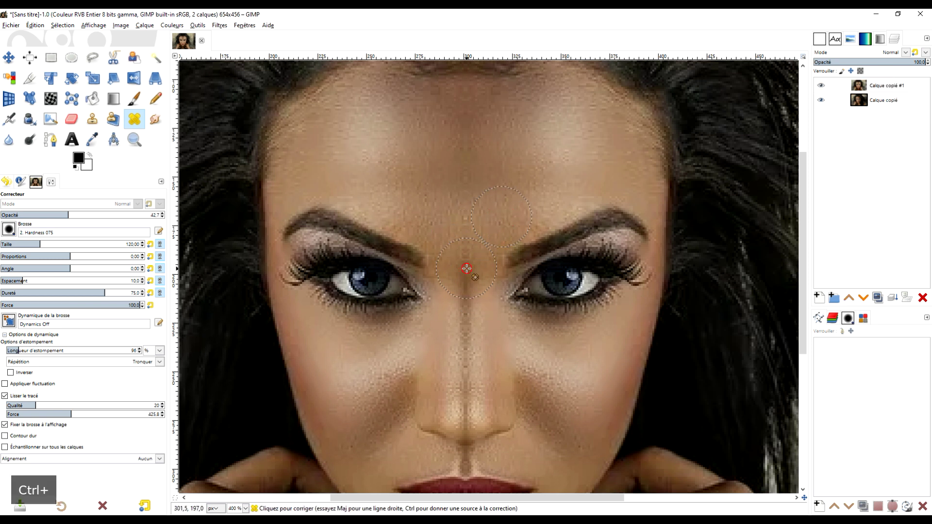
pyautogui.moveTo(470, 347)
pyautogui.mouseDown()
pyautogui.moveTo(470, 387)
pyautogui.moveTo(468, 305)
pyautogui.mouseUp()
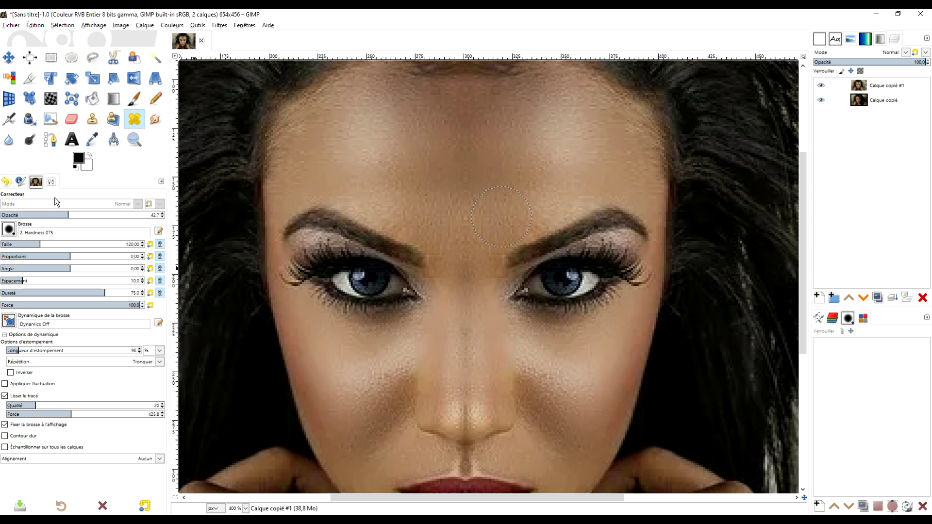
# - Resample cheek and nose skin and heal the seam above the upper lip
pyautogui.scroll(-5, 516, 293)
pyautogui.hscroll(-1, 516, 293)
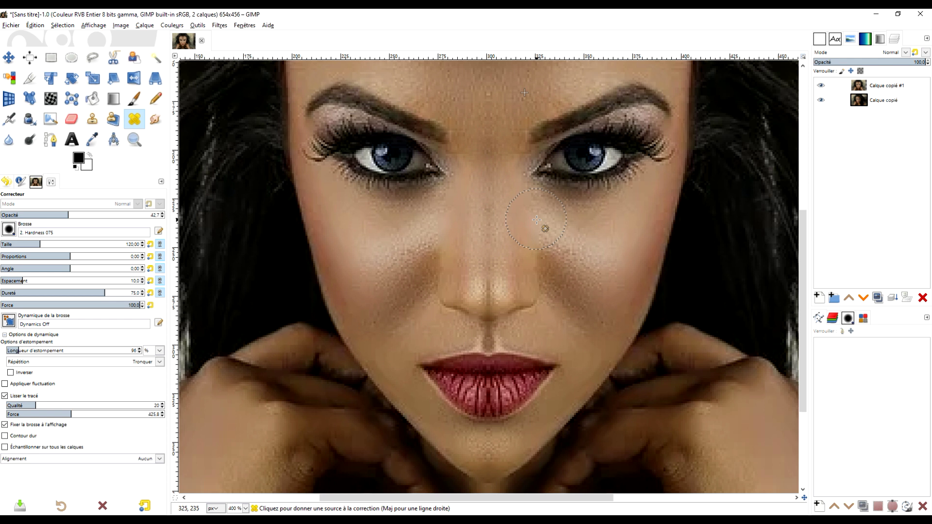
pyautogui.keyDown('ctrl'); pyautogui.click(536, 219); pyautogui.keyUp('ctrl')
pyautogui.scroll(-2, 515, 223)
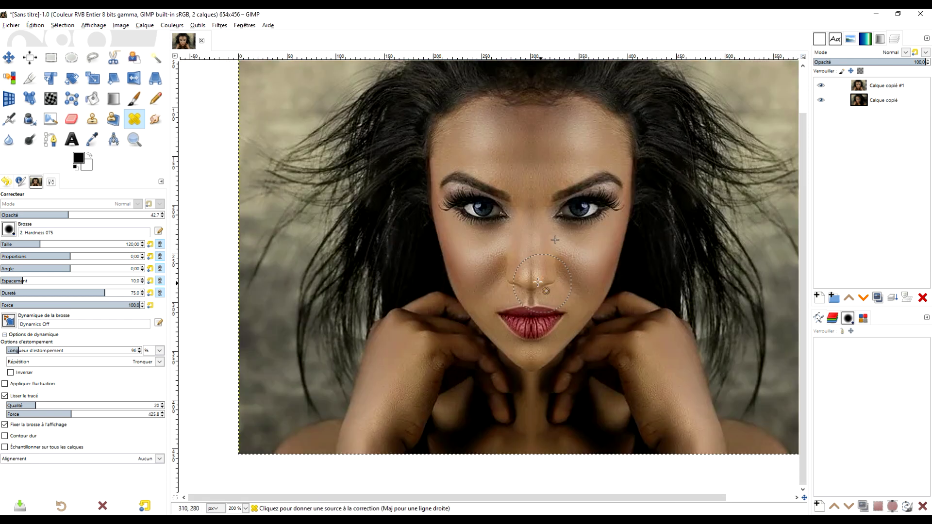
pyautogui.scroll(4, 555, 226)
pyautogui.keyDown('ctrl'); pyautogui.click(555, 226); pyautogui.keyUp('ctrl')
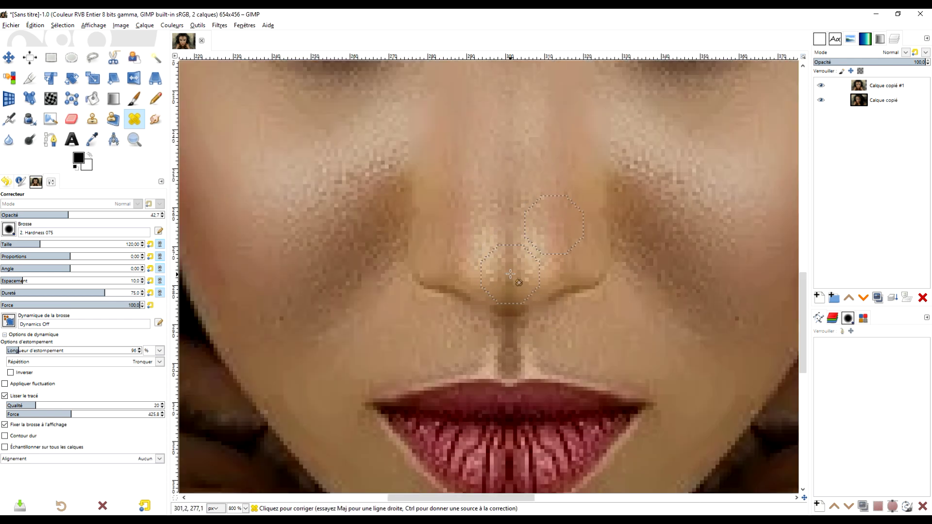
pyautogui.keyDown('ctrl'); pyautogui.click(557, 342); pyautogui.keyUp('ctrl')
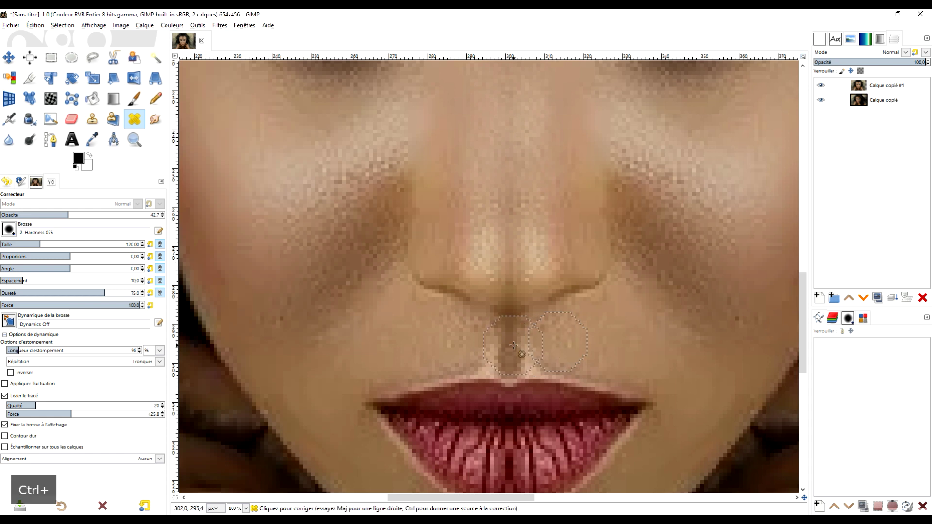
# - Sample fresh nose skin for a final touch-up, then switch to Rectangle Select
pyautogui.scroll(-1, 508, 329)
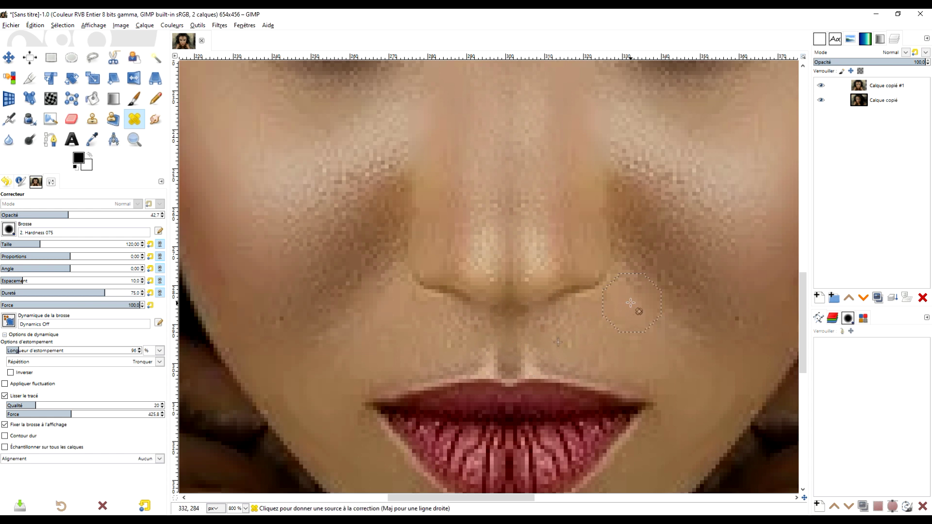
pyautogui.scroll(-1, 636, 311)
pyautogui.scroll(-1, 663, 250)
pyautogui.scroll(1, 662, 262)
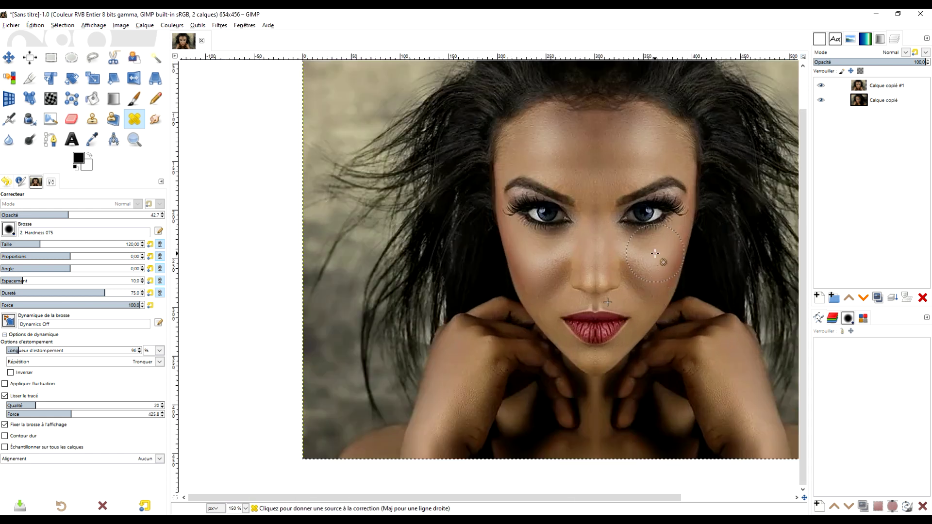
pyautogui.scroll(3, 544, 297)
pyautogui.keyDown('ctrl'); pyautogui.click(544, 297); pyautogui.keyUp('ctrl')
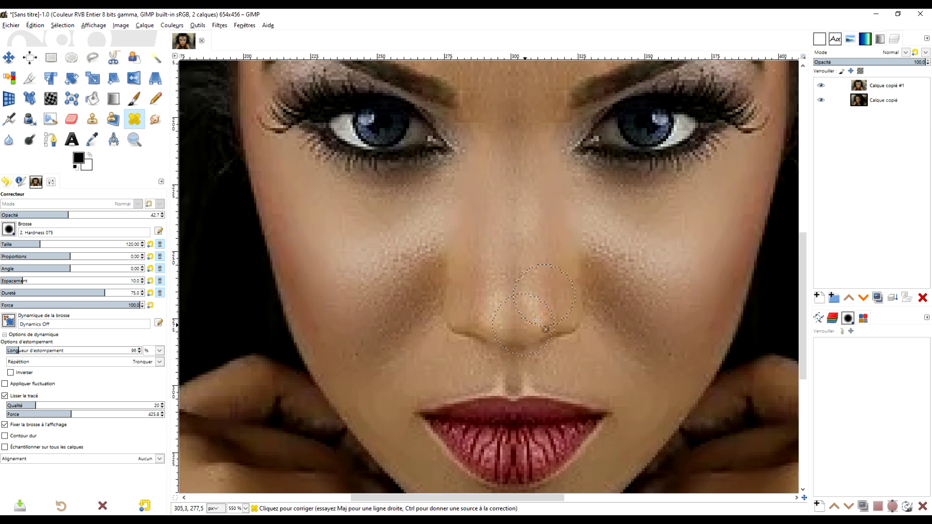
pyautogui.keyDown('ctrl'); pyautogui.scroll(-2, 586, 277); pyautogui.keyUp('ctrl')
pyautogui.click(50, 57)
pyautogui.keyDown('ctrl'); pyautogui.scroll(-1, 656, 174); pyautogui.keyUp('ctrl')
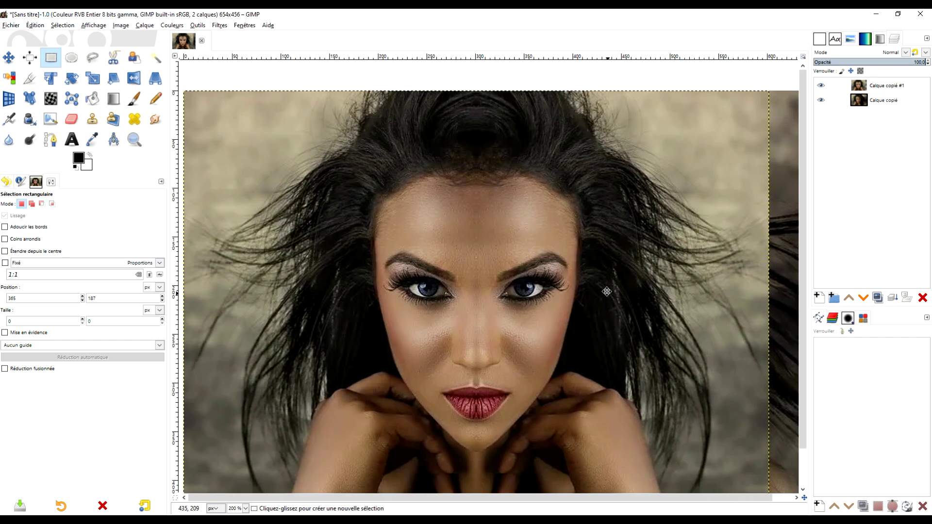
pyautogui.keyDown('ctrl'); pyautogui.scroll(-3, 603, 292); pyautogui.keyUp('ctrl')
pyautogui.keyDown('ctrl'); pyautogui.scroll(2, 603, 266); pyautogui.keyUp('ctrl')
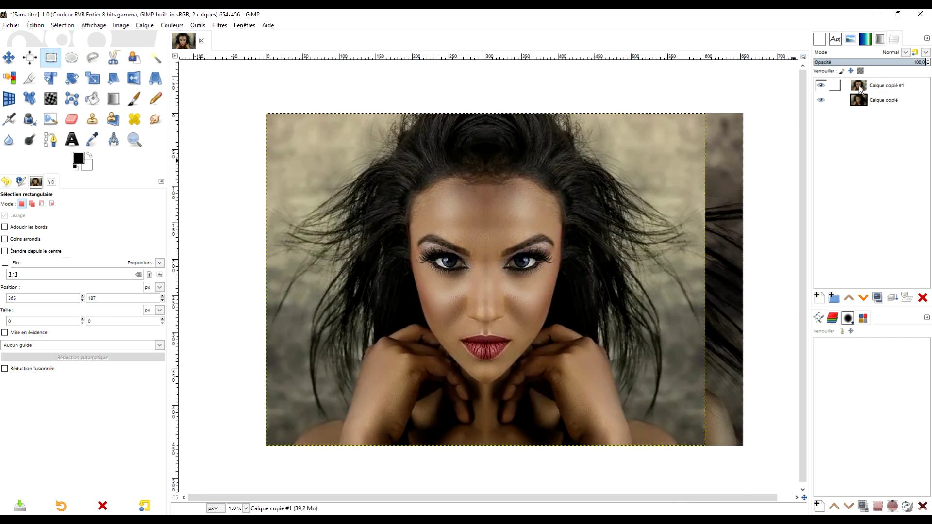
pyautogui.click(880, 87)
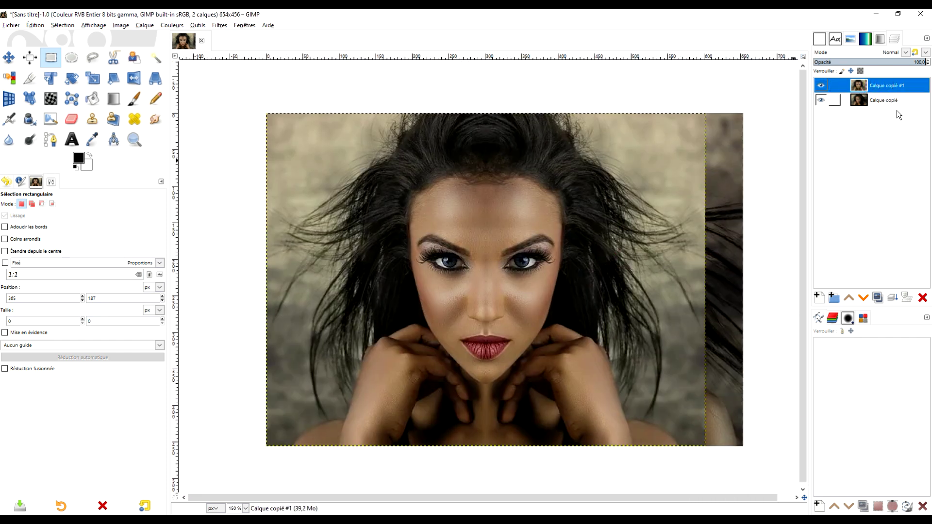